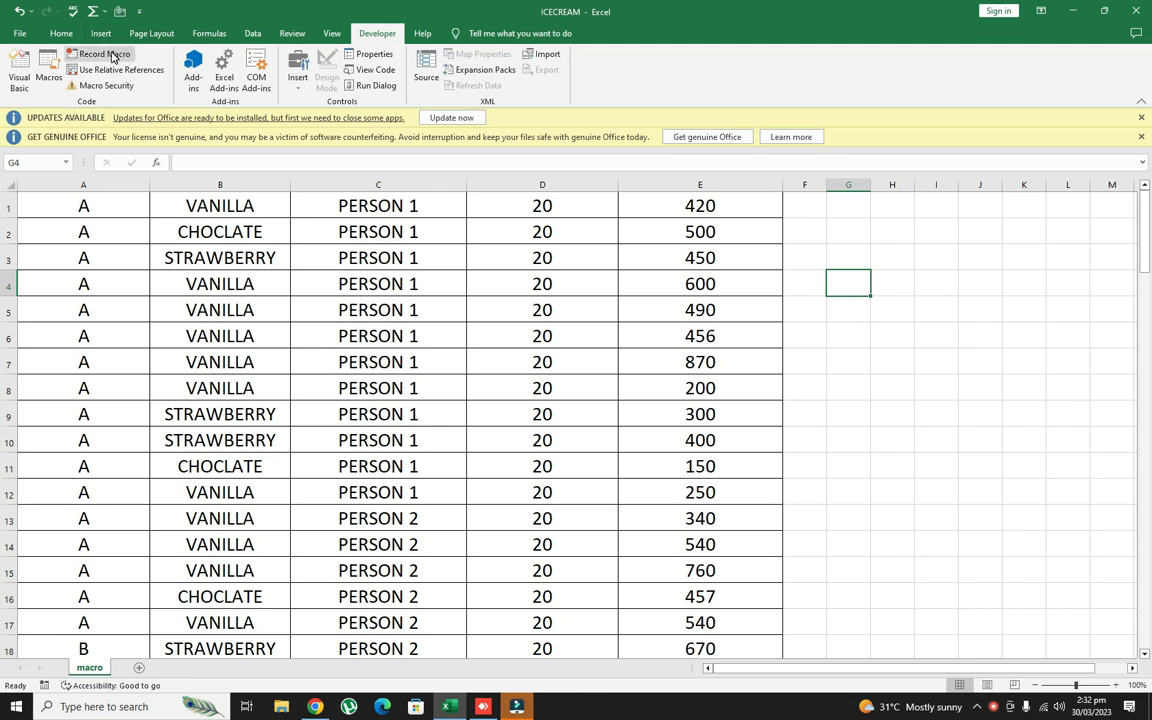
- Set up a new macro recording with the name SampleMacro
{"action": "left_click", "coordinate": [105, 54]}
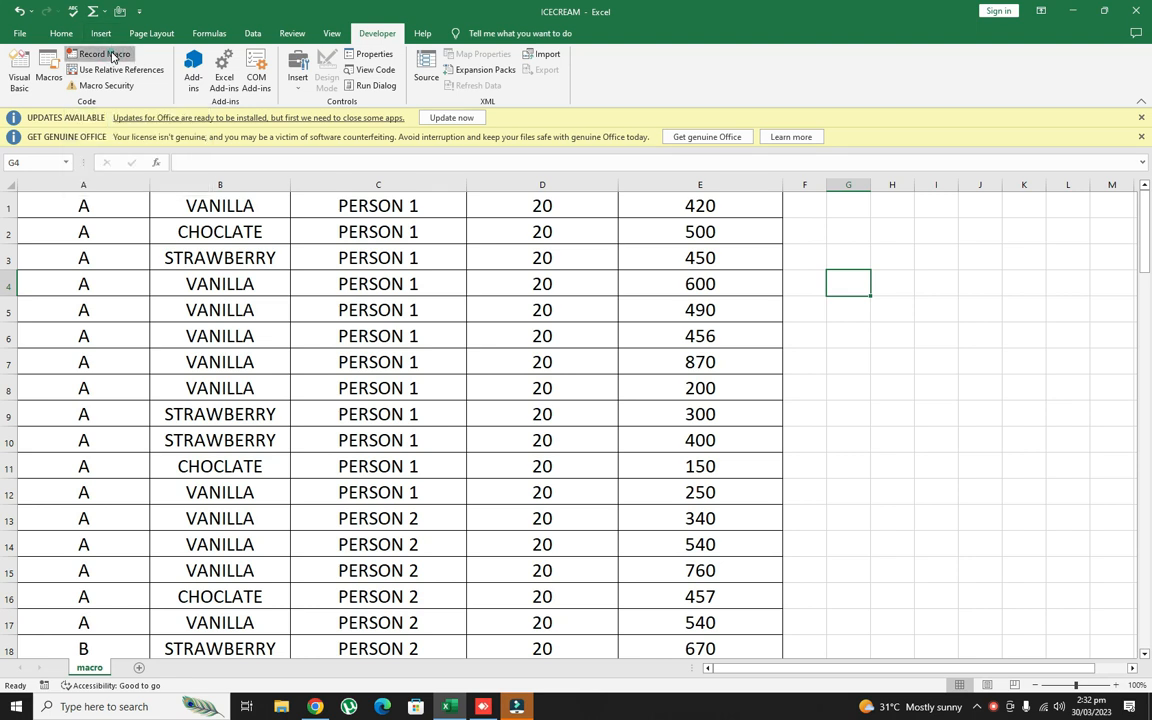
{"action": "left_click_drag", "start_coordinate": [673, 224], "coordinate": [891, 216]}
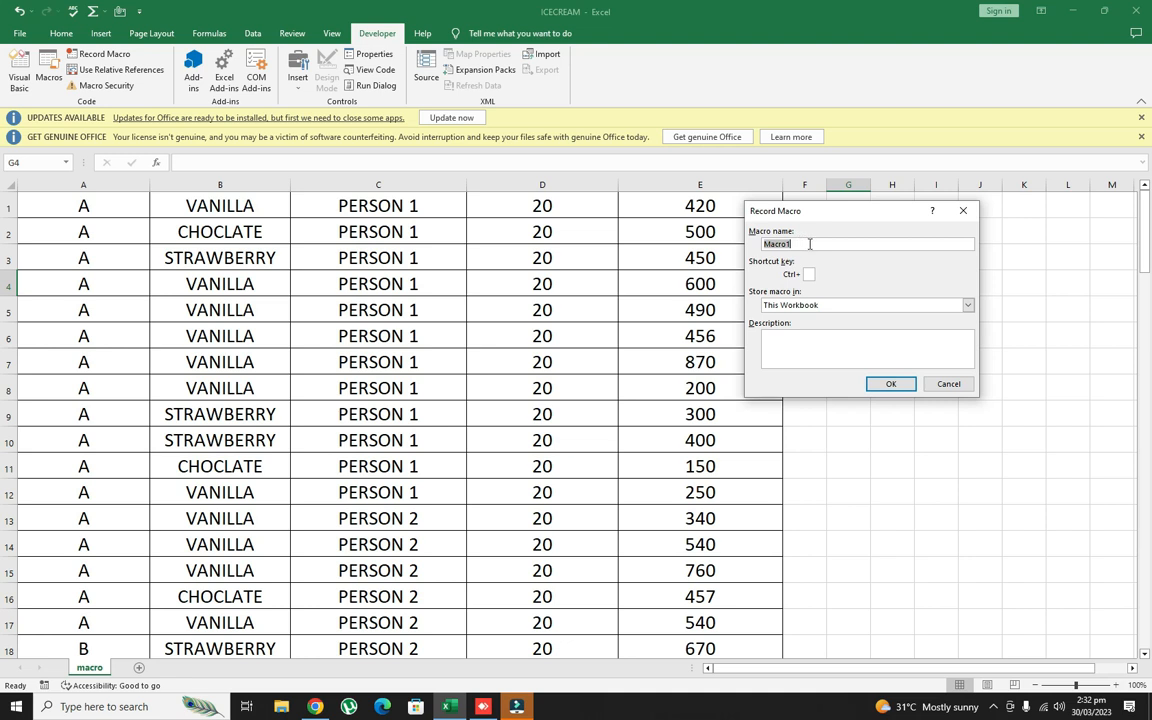
{"action": "key", "text": "BackSpace"}
{"action": "type", "text": "samp"}
{"action": "key", "text": "BackSpace"}
{"action": "key", "text": "BackSpace"}
{"action": "key", "text": "BackSpace"}
{"action": "key", "text": "BackSpace"}
{"action": "type", "text": "SampleMacro"}
- Assign the letter j as the macro's shortcut and store the macro in This Workbook
{"action": "left_click", "coordinate": [808, 274]}
{"action": "type", "text": "j"}
{"action": "left_click", "coordinate": [968, 305]}
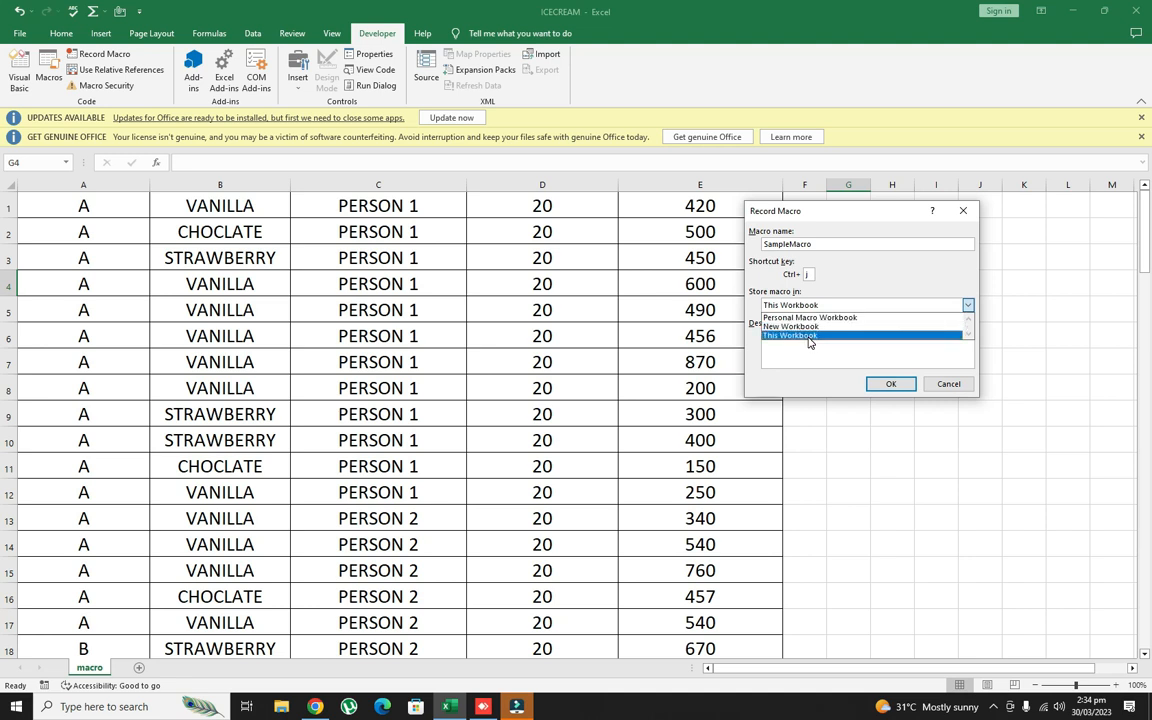
{"action": "left_click", "coordinate": [809, 336]}
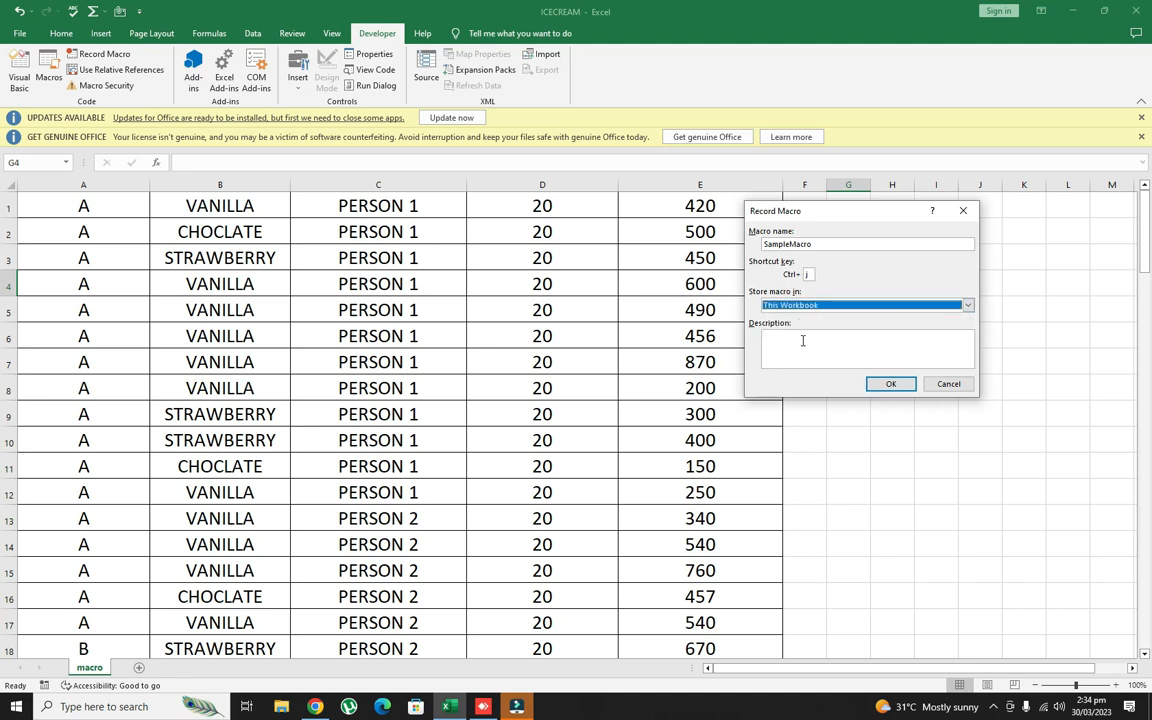
- Add the description "This is sample macro sheet." to the macro and start recording
{"action": "left_click", "coordinate": [777, 341]}
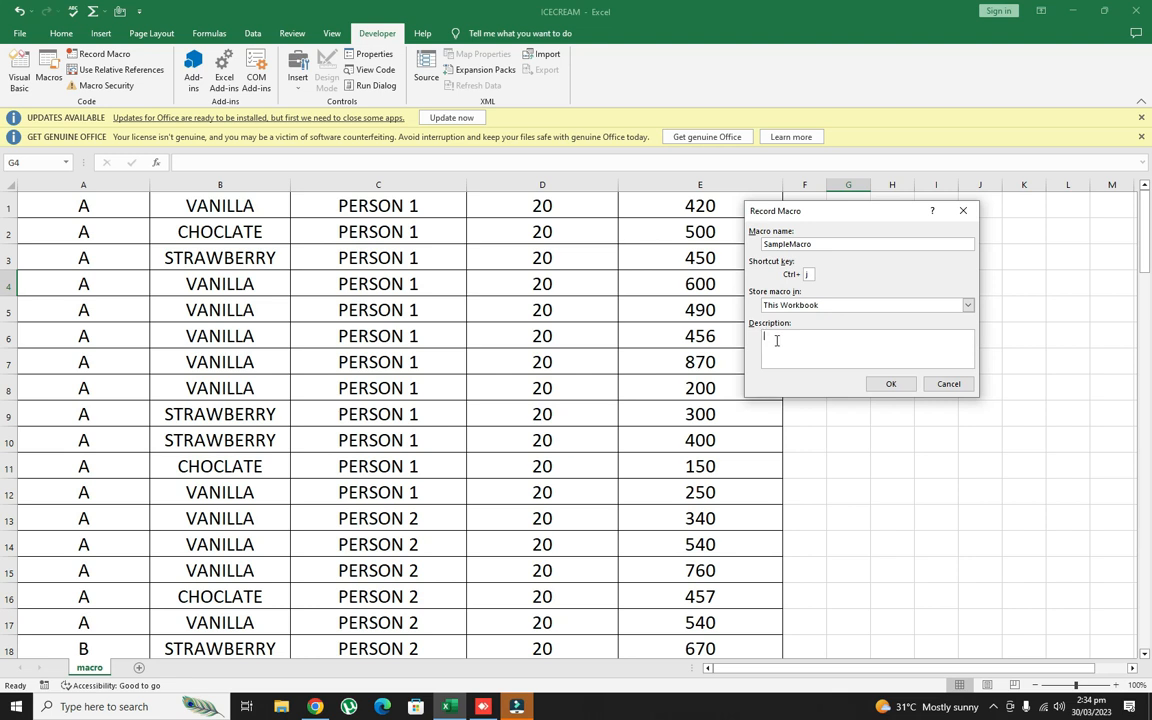
{"action": "type", "text": "This is sample macro sheet."}
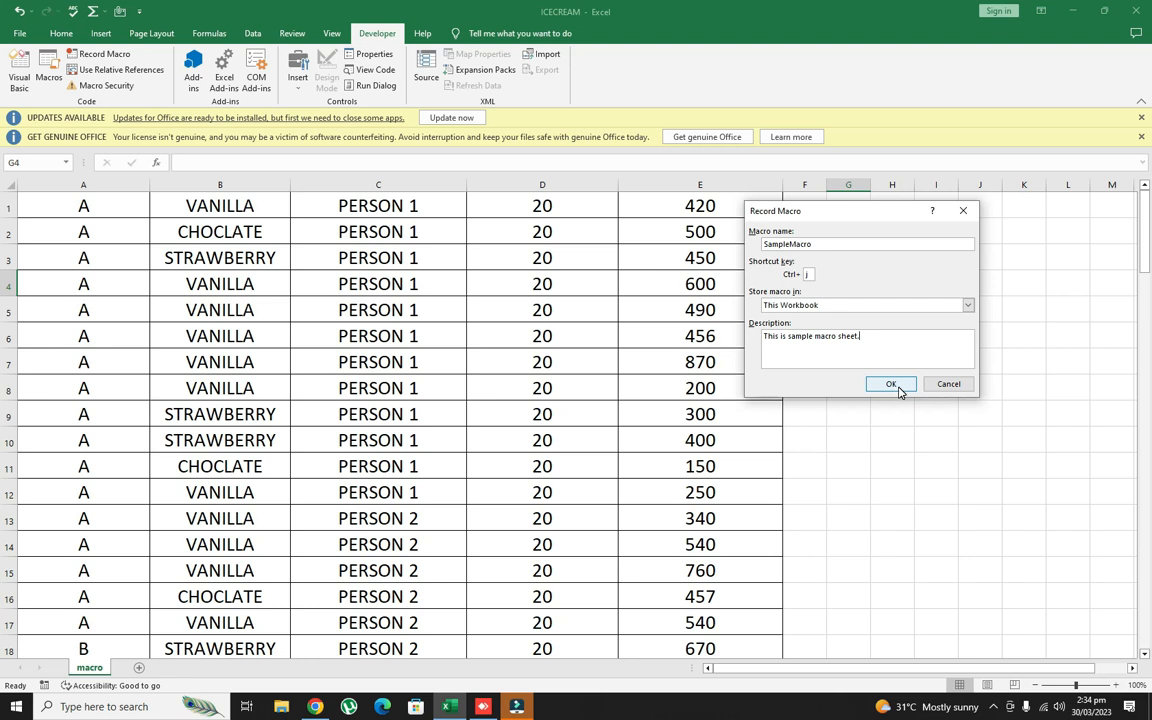
{"action": "left_click", "coordinate": [896, 387]}
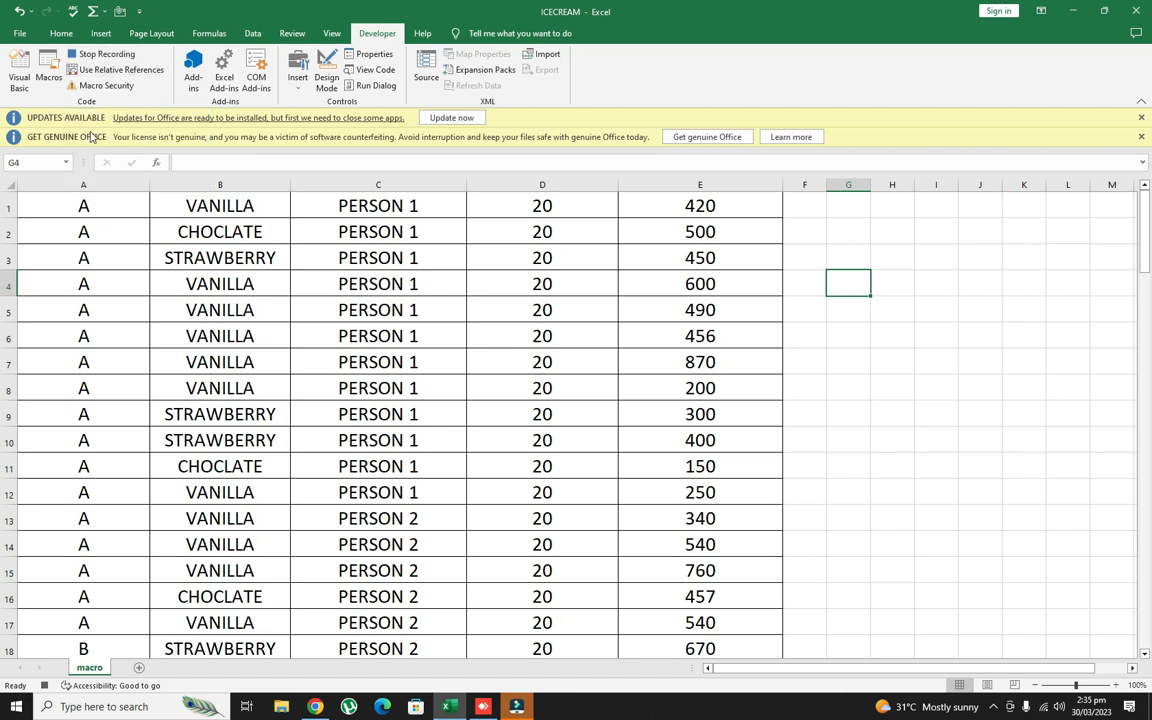
- Insert a blank row above the first data row and increase its height
{"action": "left_click", "coordinate": [12, 206]}
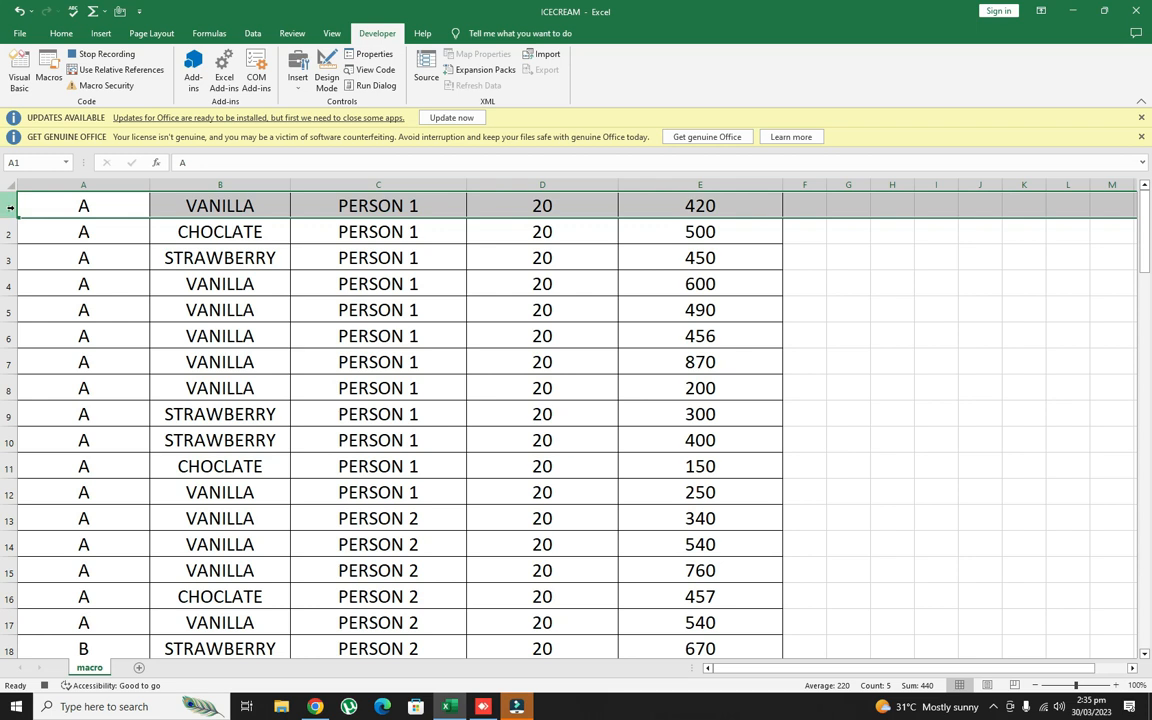
{"action": "key", "text": "ctrl+shift+plus"}
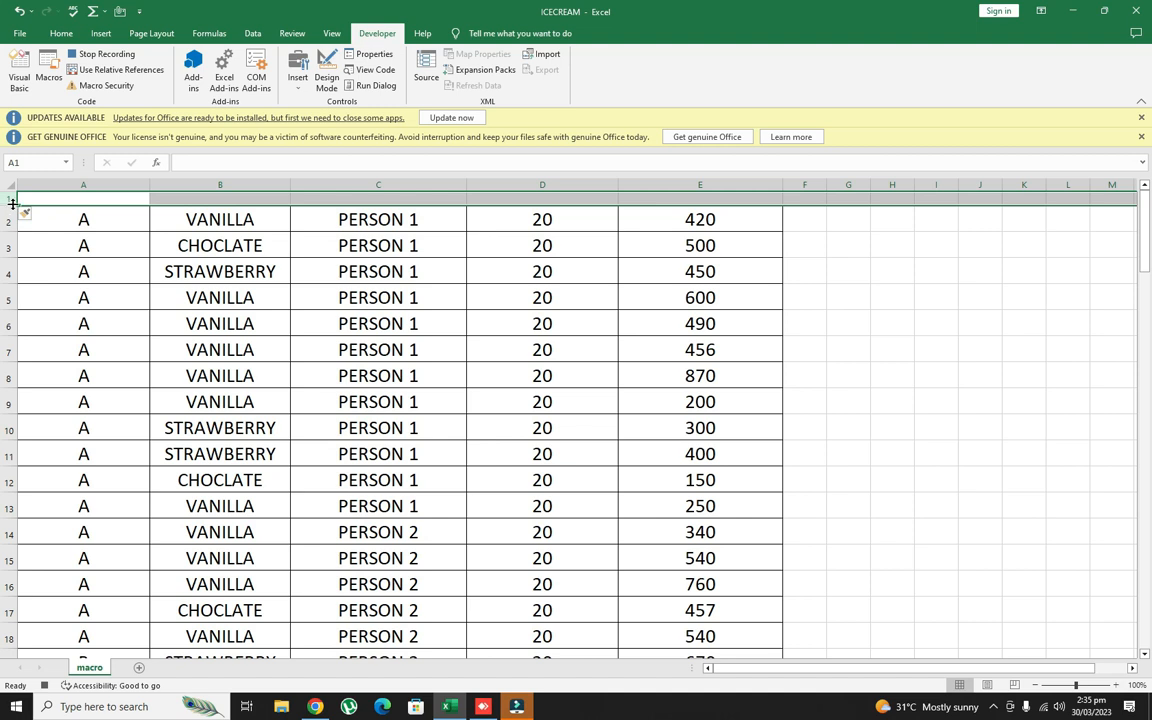
{"action": "left_click_drag", "start_coordinate": [12, 203], "coordinate": [14, 226]}
- Enter the column headers GROUP in A1 and FLAVOUR in B1
{"action": "left_click", "coordinate": [80, 213]}
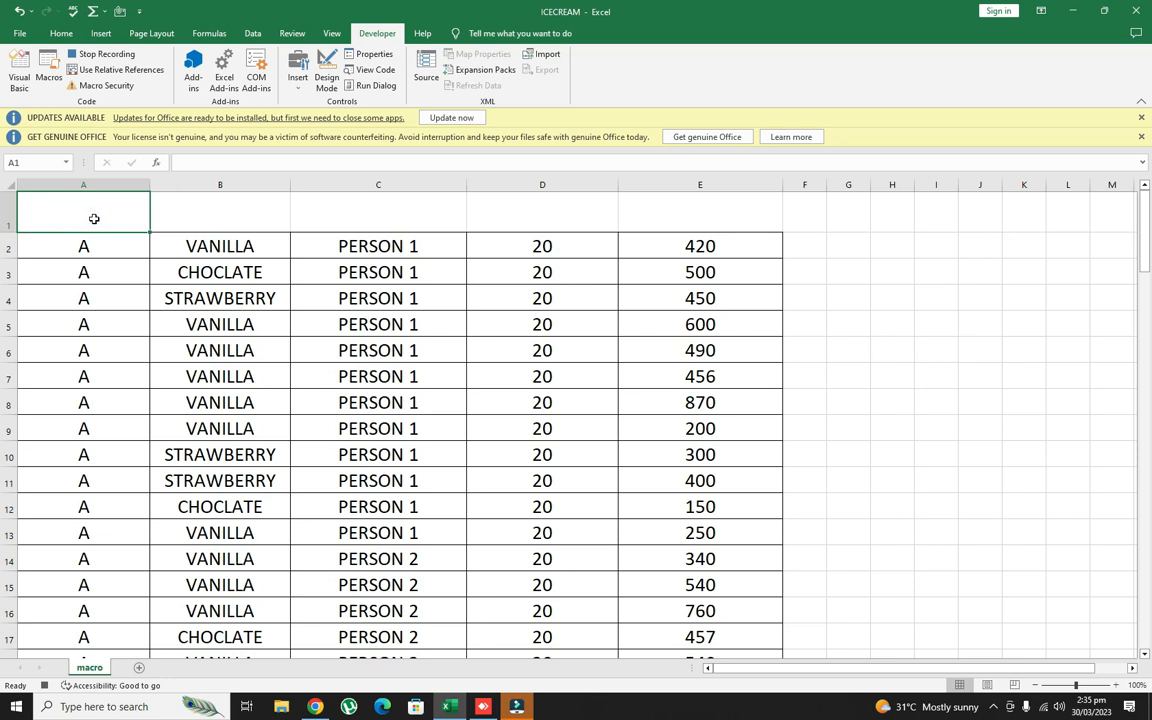
{"action": "type", "text": "GROUP"}
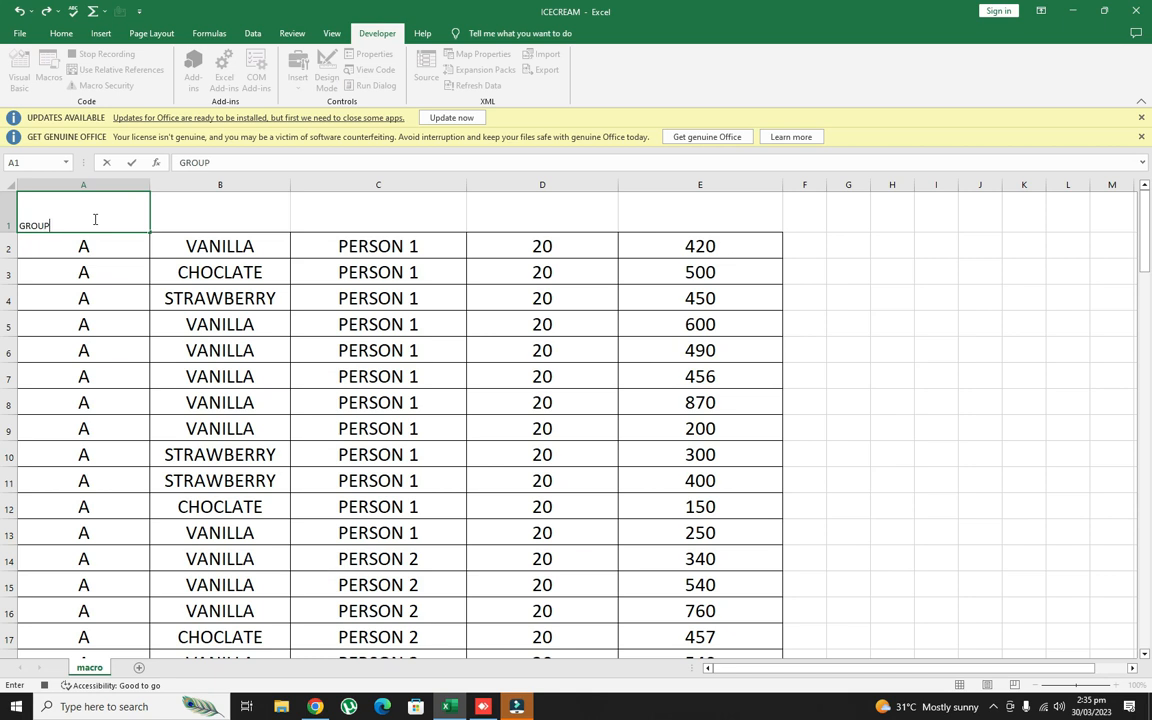
{"action": "left_click", "coordinate": [193, 215]}
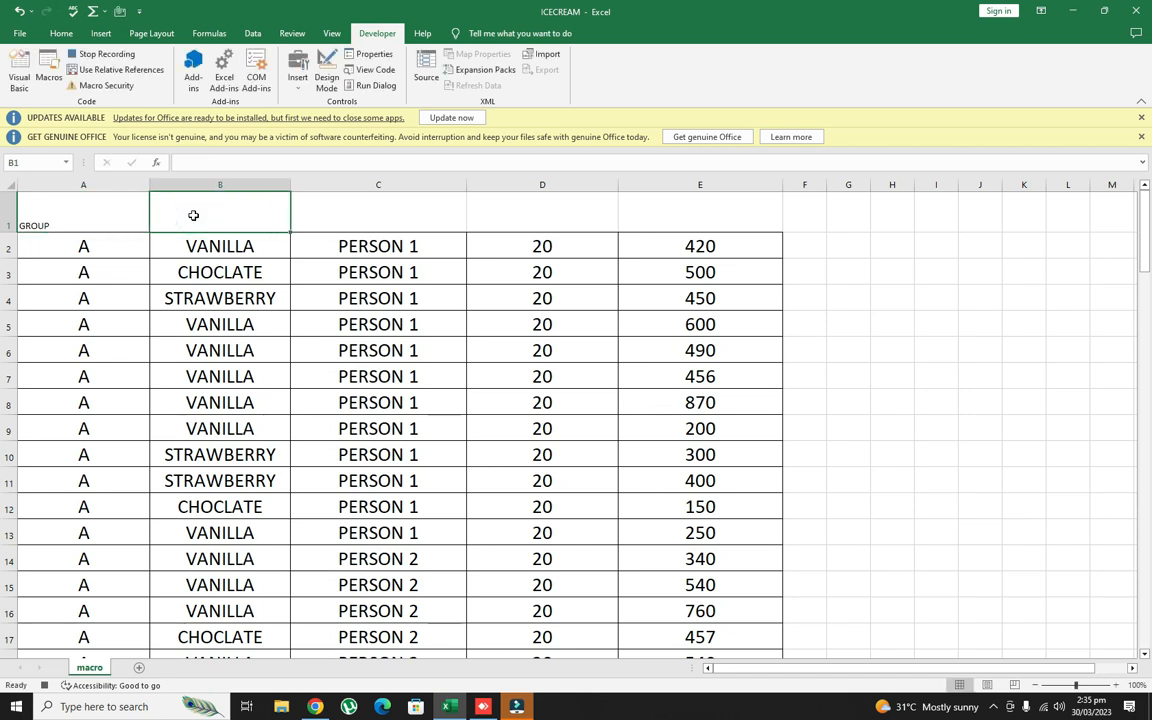
{"action": "type", "text": "FAL"}
{"action": "key", "text": "BackSpace"}
{"action": "key", "text": "BackSpace"}
{"action": "type", "text": "LAVOUR"}
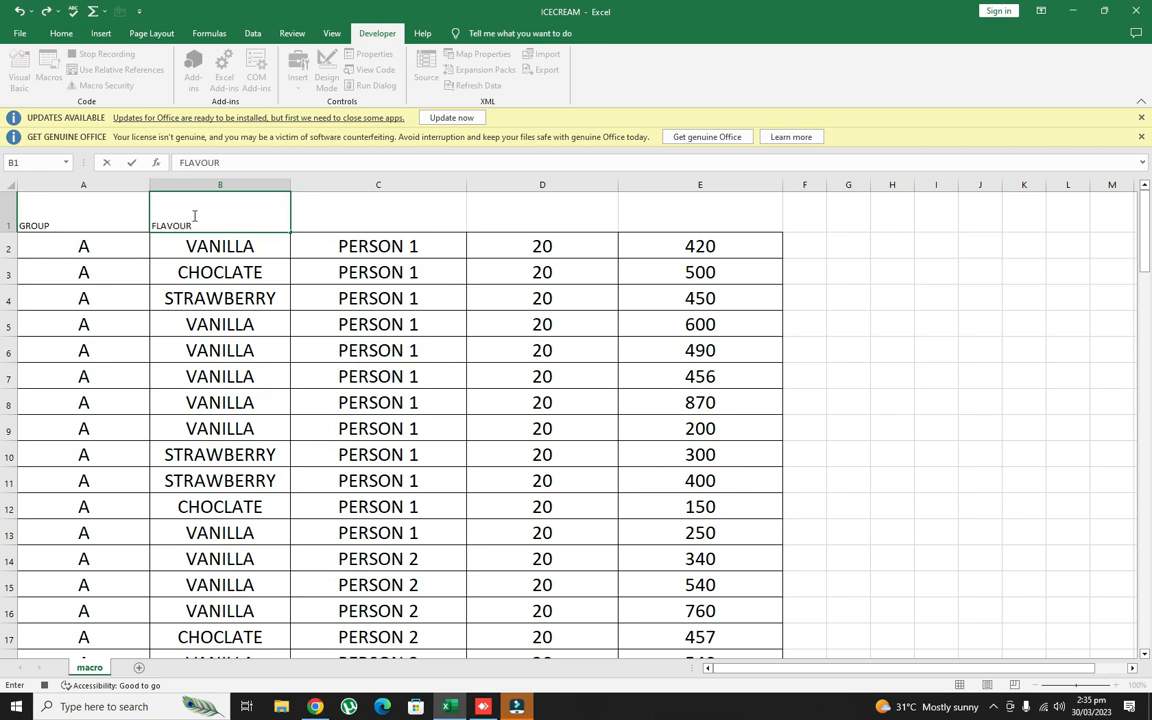
- Enter the column headers SALESMAN in C1, UNIT in D1 and TOTAL in E1
{"action": "left_click", "coordinate": [337, 221]}
{"action": "type", "text": "SALE"}
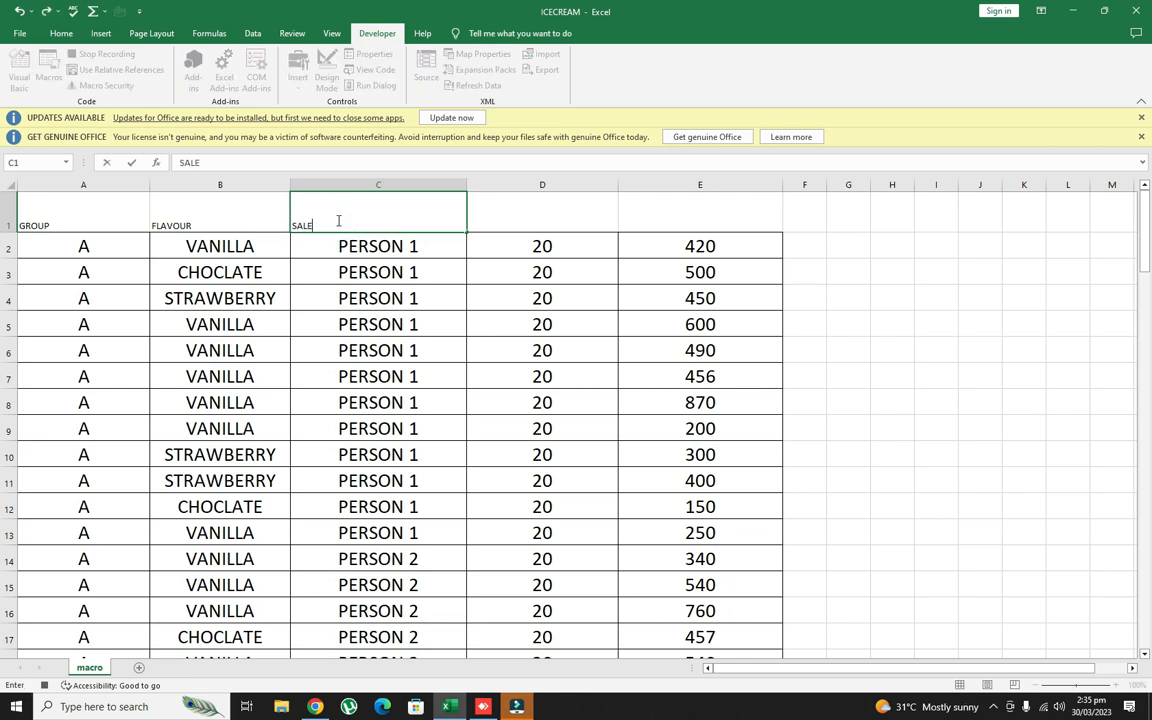
{"action": "type", "text": "SMAN"}
{"action": "left_click", "coordinate": [567, 214]}
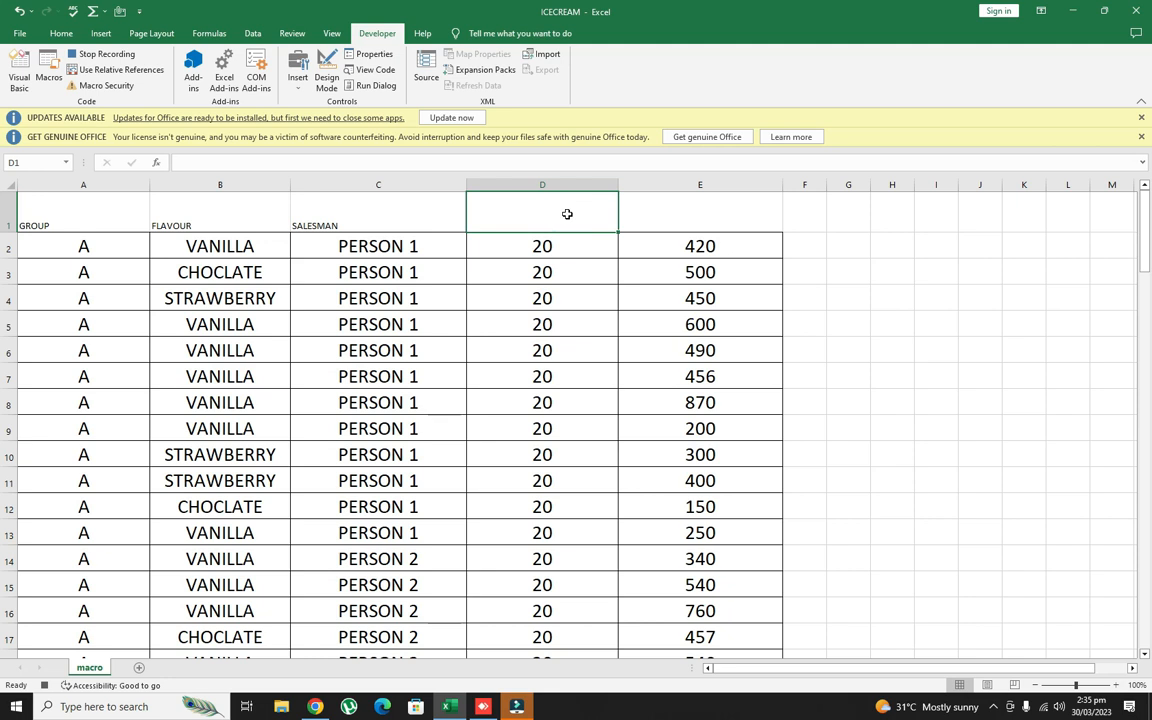
{"action": "type", "text": "UNIT"}
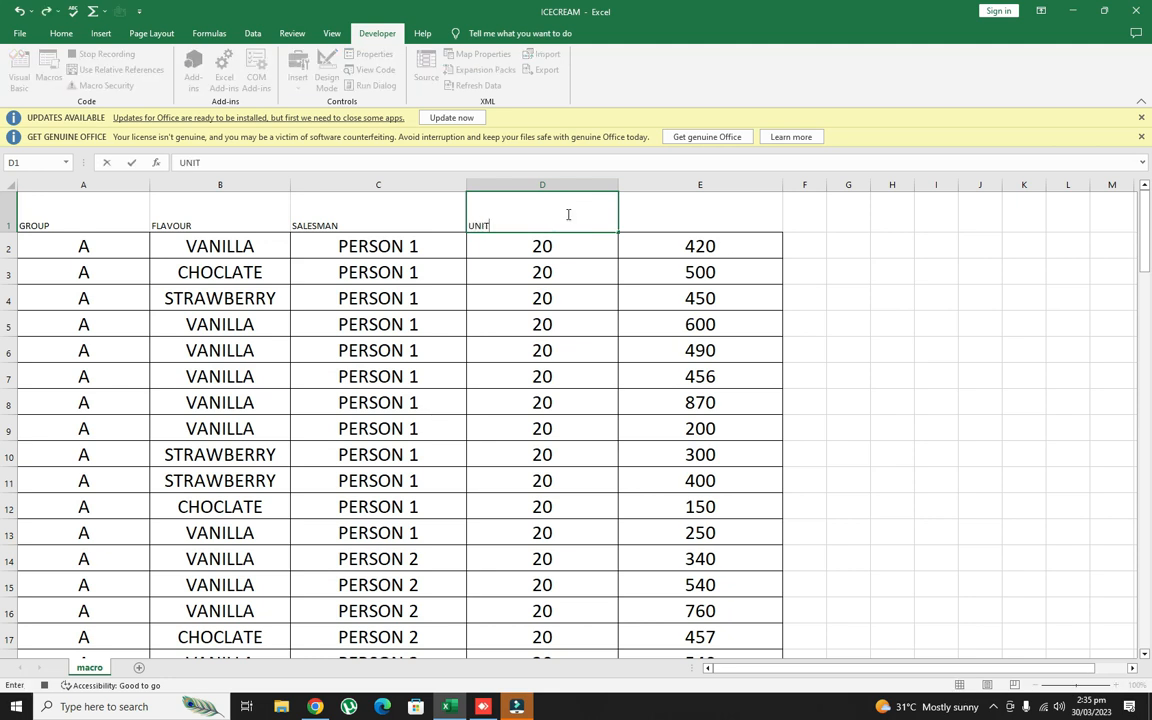
{"action": "left_click", "coordinate": [675, 213]}
{"action": "type", "text": "TOTAL"}
- Format the headers in A1:E1 with font size 22, bold text and a yellow fill
{"action": "left_click_drag", "start_coordinate": [113, 213], "coordinate": [717, 224]}
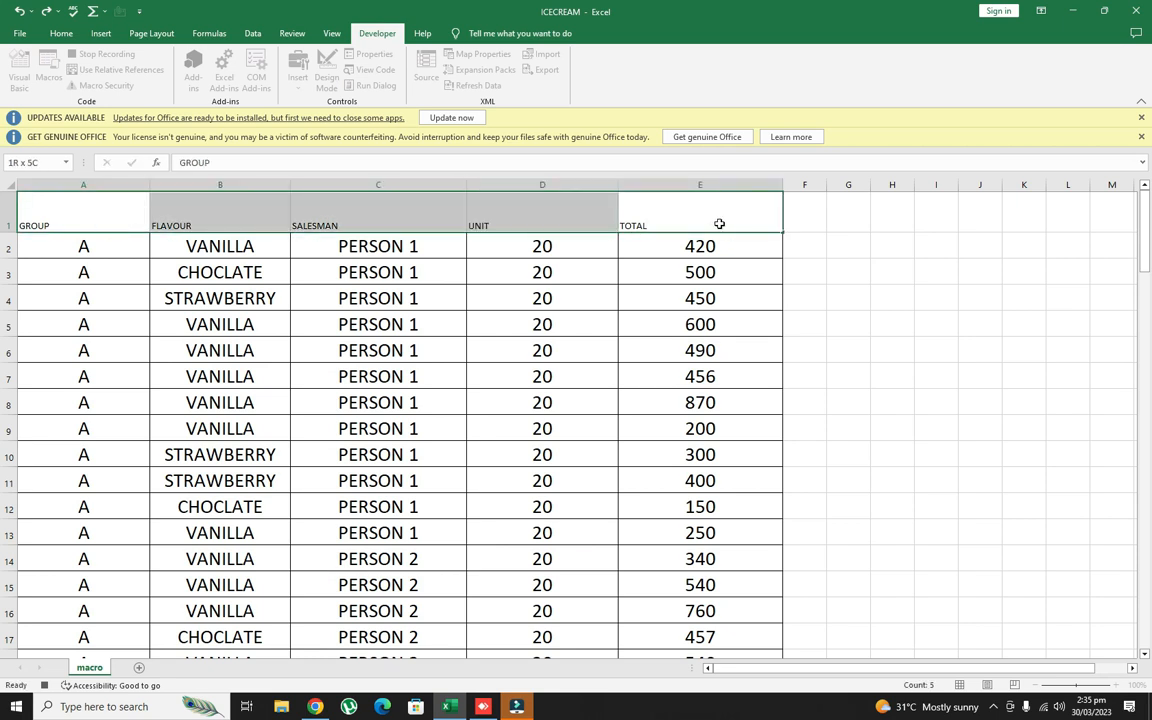
{"action": "left_click", "coordinate": [61, 33]}
{"action": "left_click", "coordinate": [243, 60]}
{"action": "left_click", "coordinate": [243, 60]}
{"action": "left_click", "coordinate": [243, 60]}
{"action": "left_click", "coordinate": [243, 60]}
{"action": "left_click", "coordinate": [243, 60]}
{"action": "left_click", "coordinate": [243, 60]}
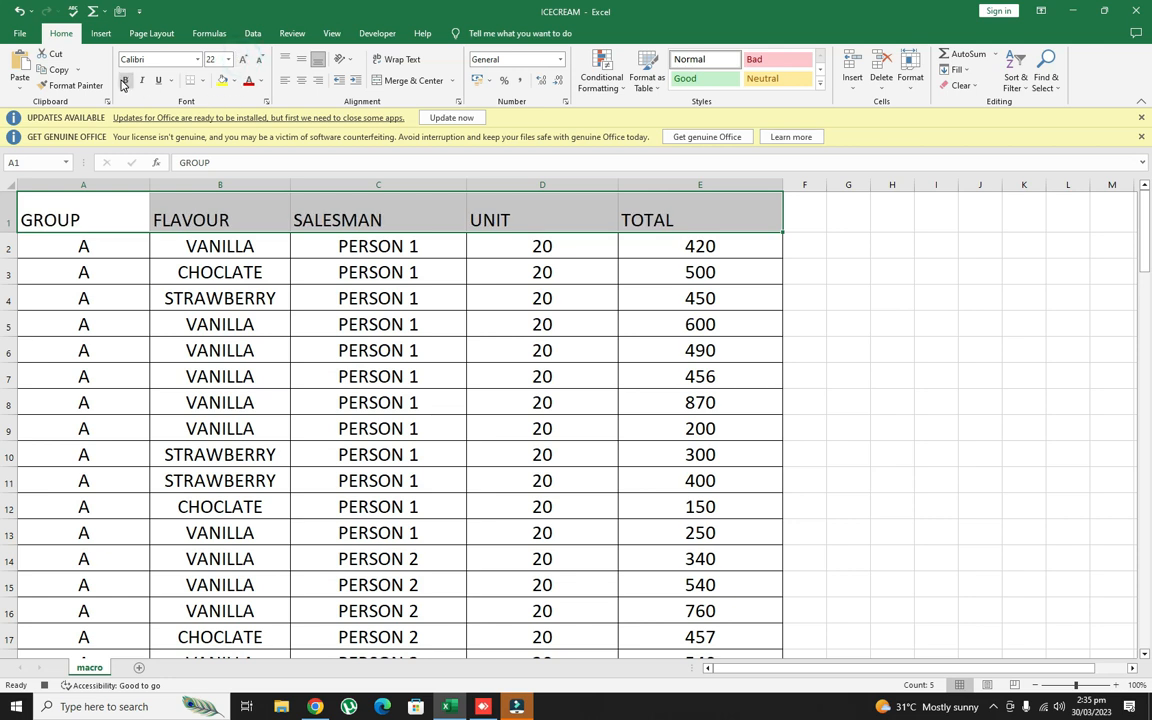
{"action": "left_click", "coordinate": [125, 80]}
{"action": "left_click", "coordinate": [222, 80]}
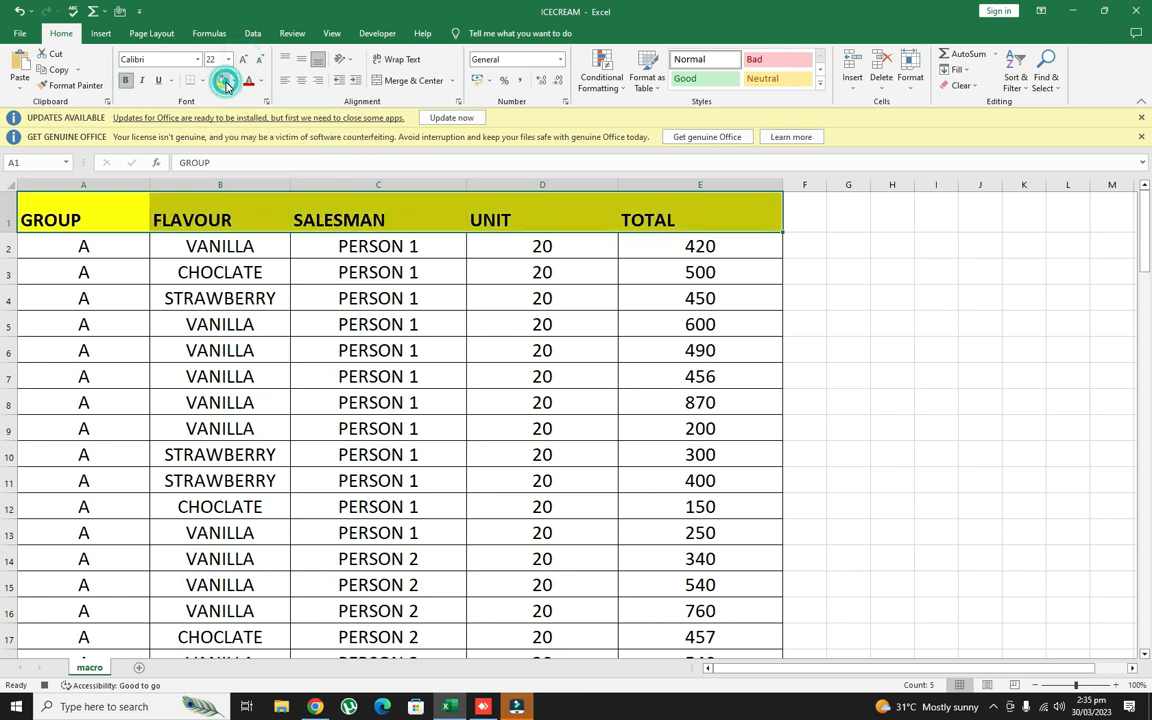
{"action": "left_click", "coordinate": [970, 345]}
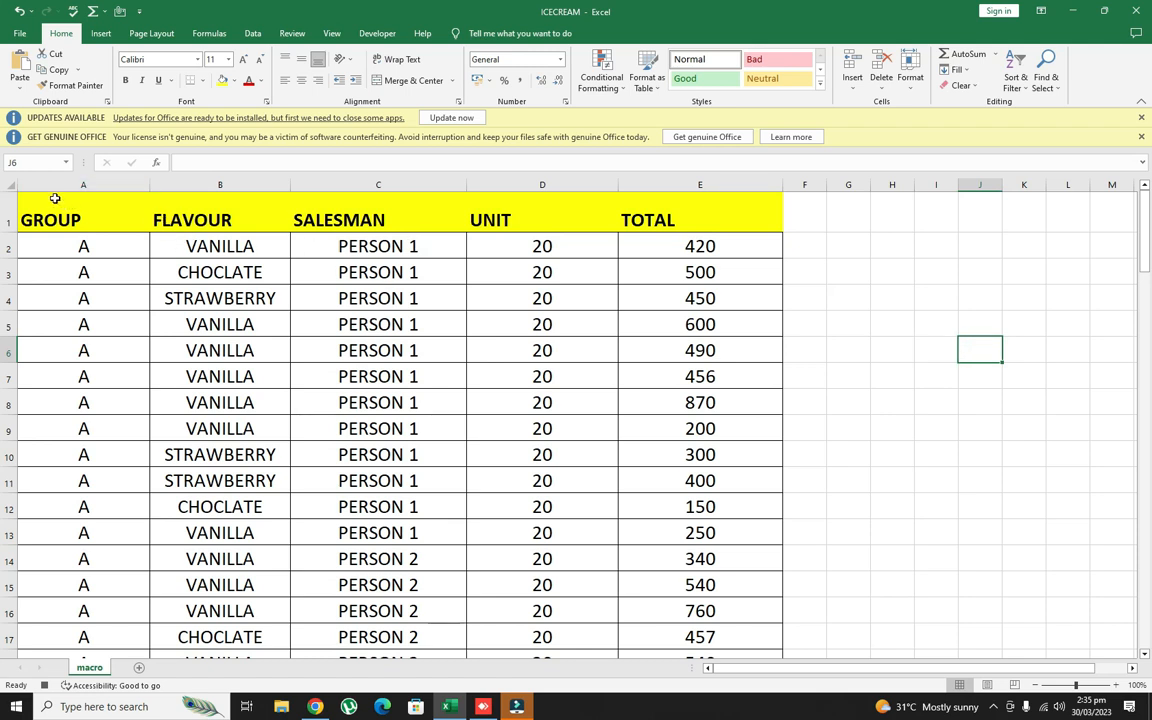
- Select the whole sheet and add filters to the header row
{"action": "key", "text": "ctrl+a"}
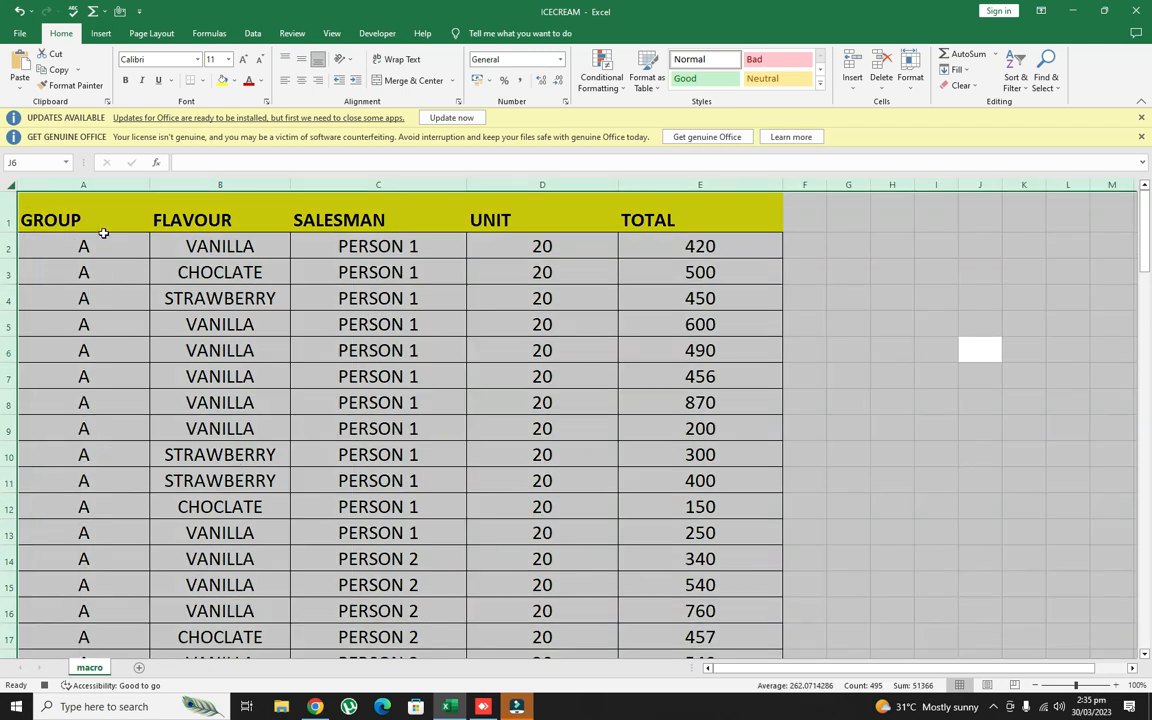
{"action": "left_click", "coordinate": [252, 36]}
{"action": "left_click", "coordinate": [490, 72]}
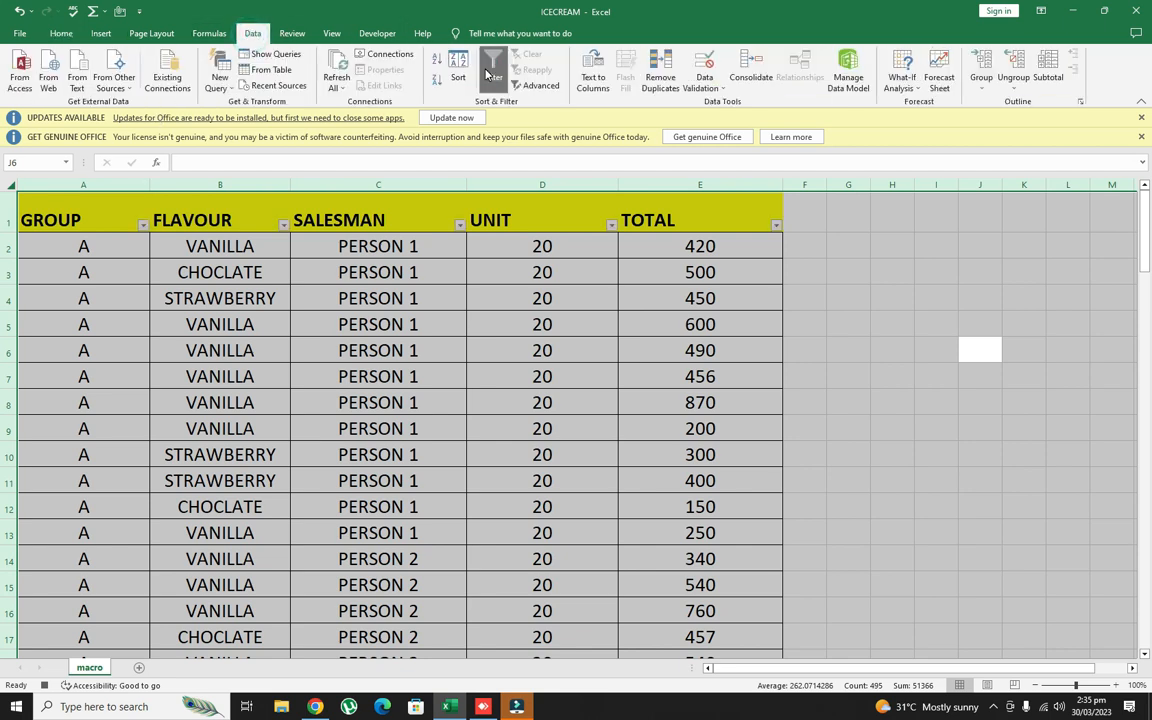
{"action": "left_click", "coordinate": [62, 36]}
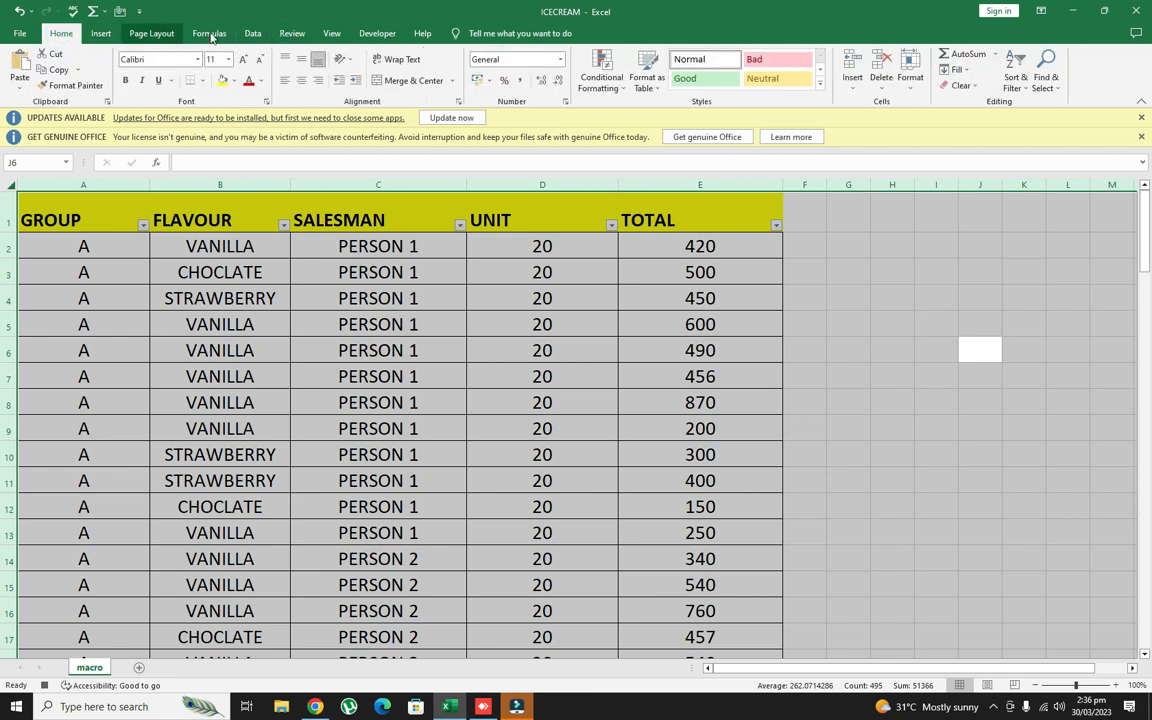
- Stop recording the macro and deselect the sheet by selecting cell G3
{"action": "left_click", "coordinate": [377, 33]}
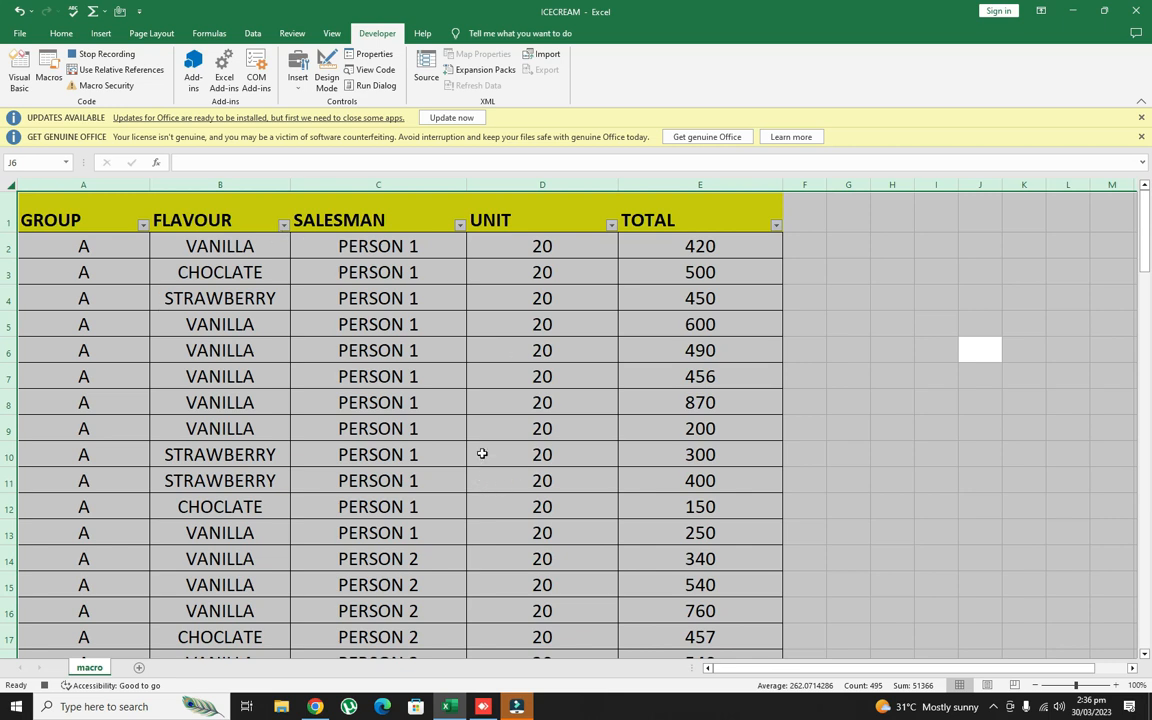
{"action": "left_click", "coordinate": [105, 55]}
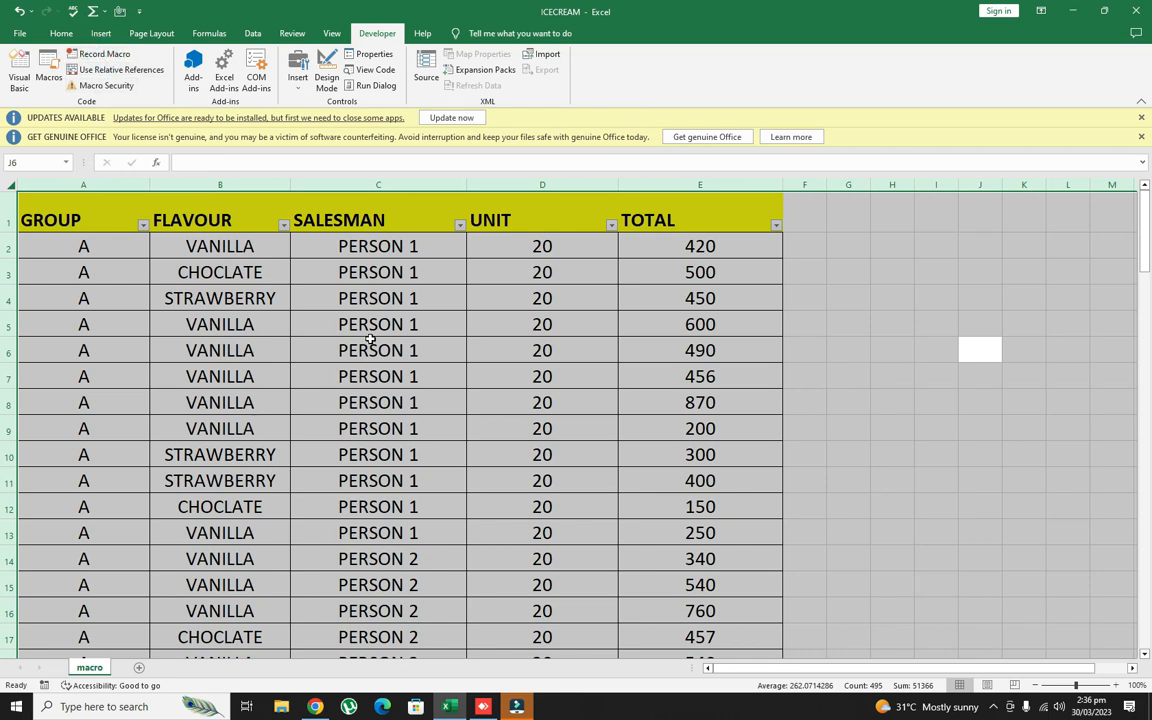
{"action": "left_click", "coordinate": [843, 267]}
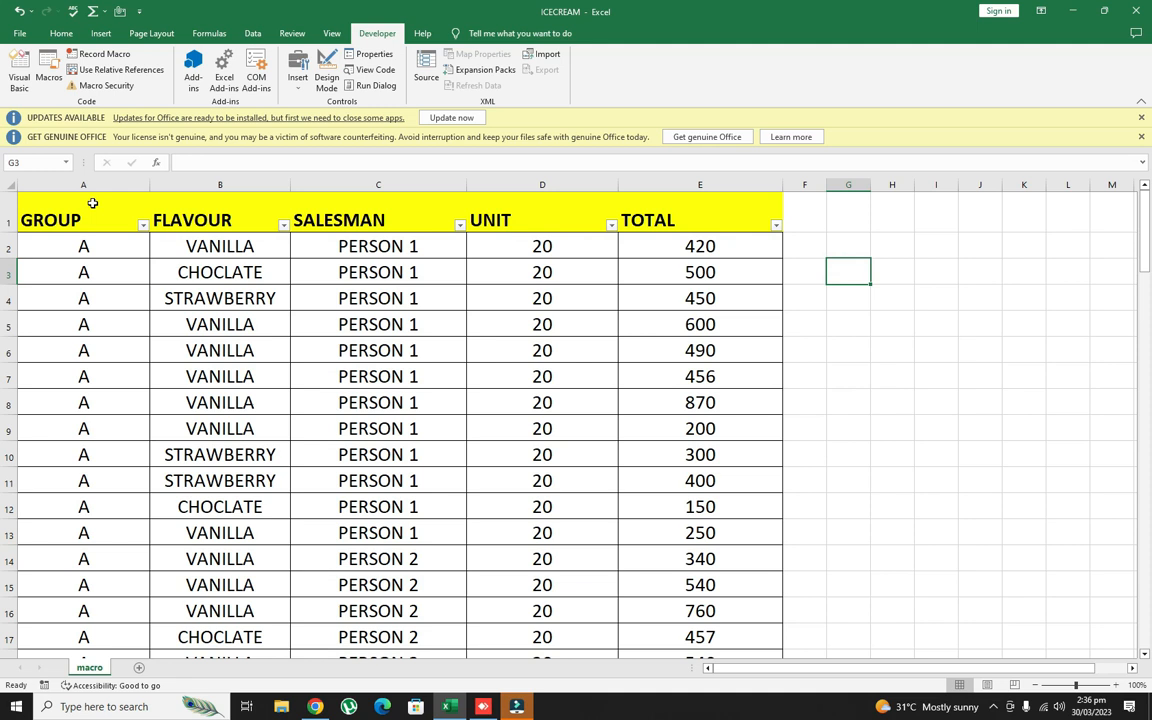